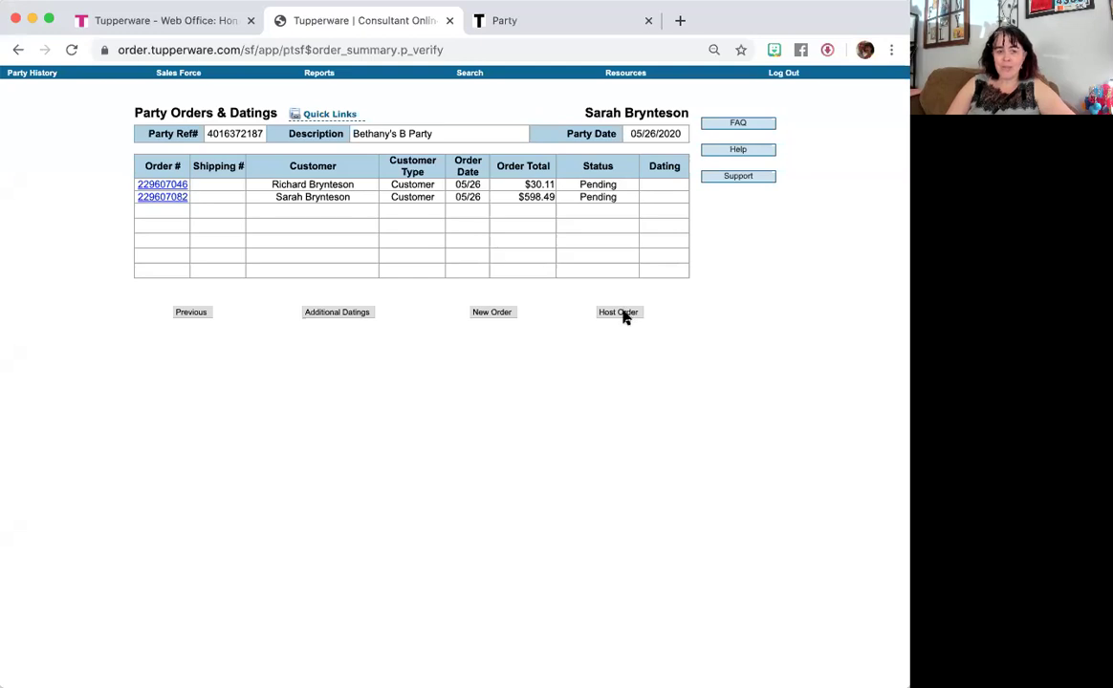
Start the host order and accept the host's address, shipping via Ship To Host
left_click(620, 312)
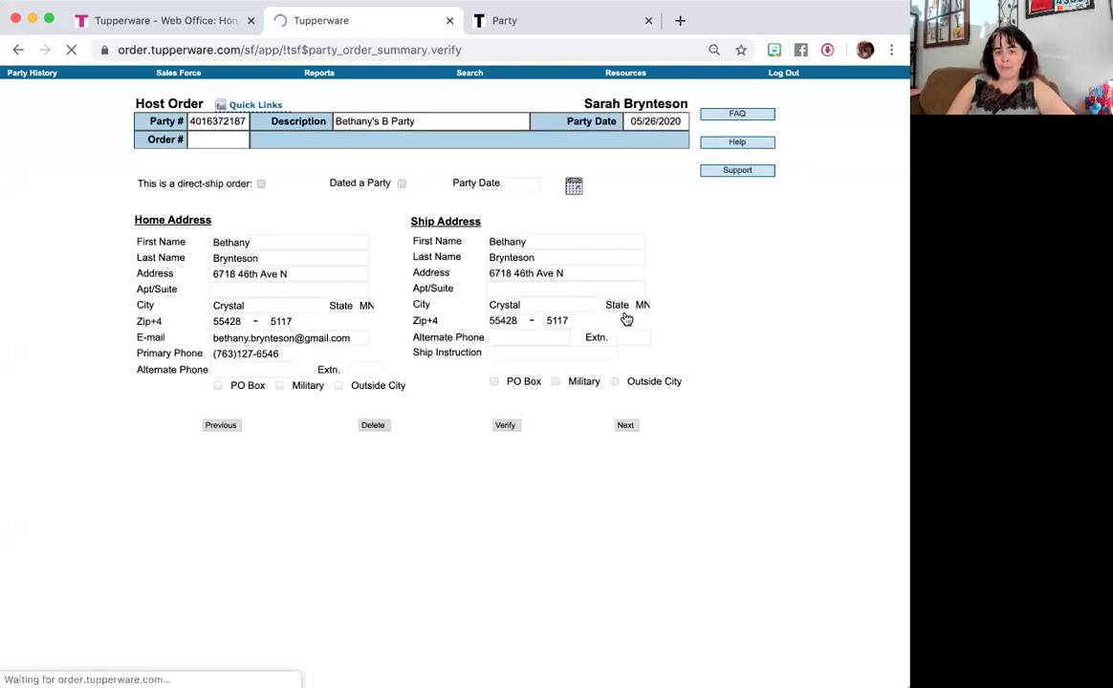
left_click(629, 427)
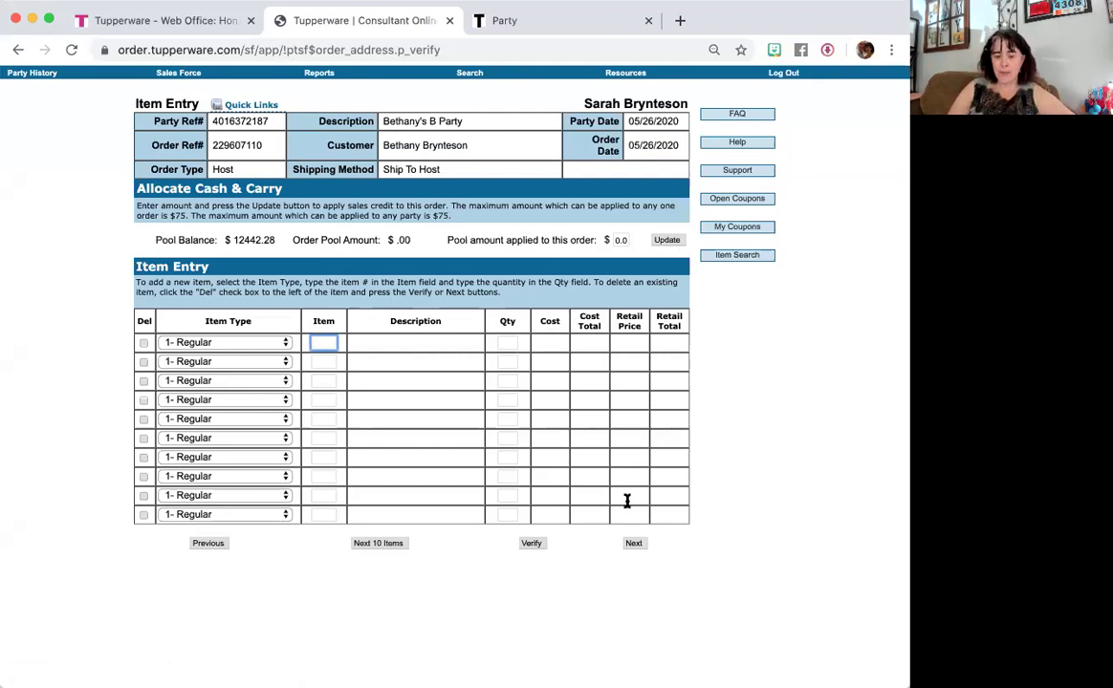
Leave the ten regular item rows blank and go on to Host Rewards with $80.00 credits
left_click(634, 545)
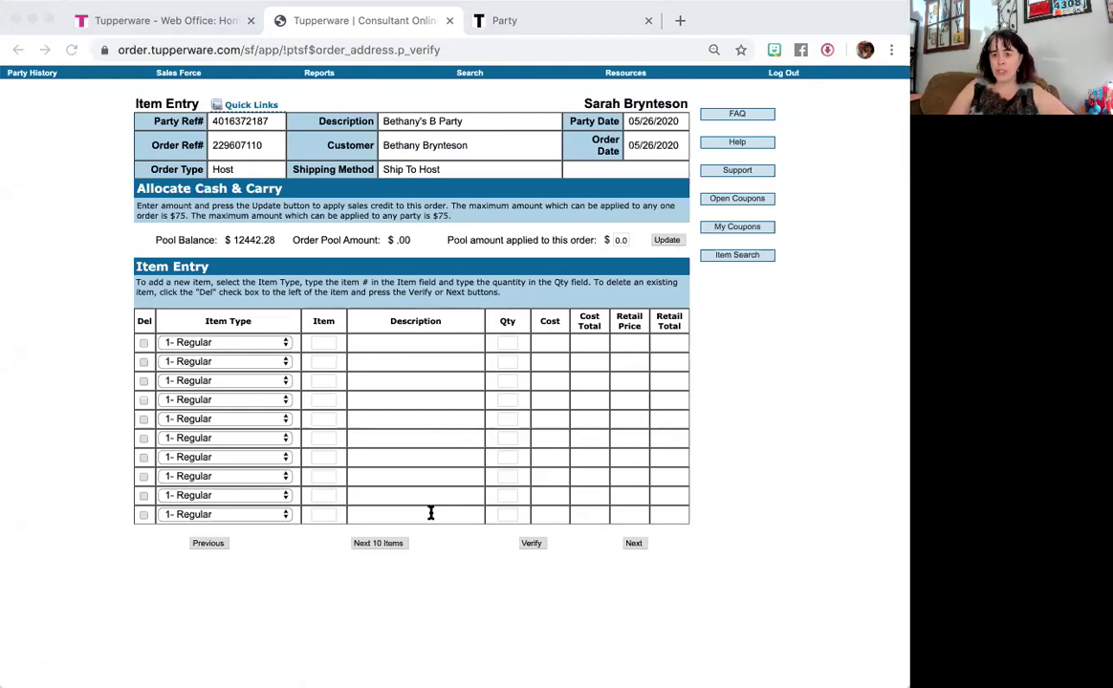
left_click(473, 541)
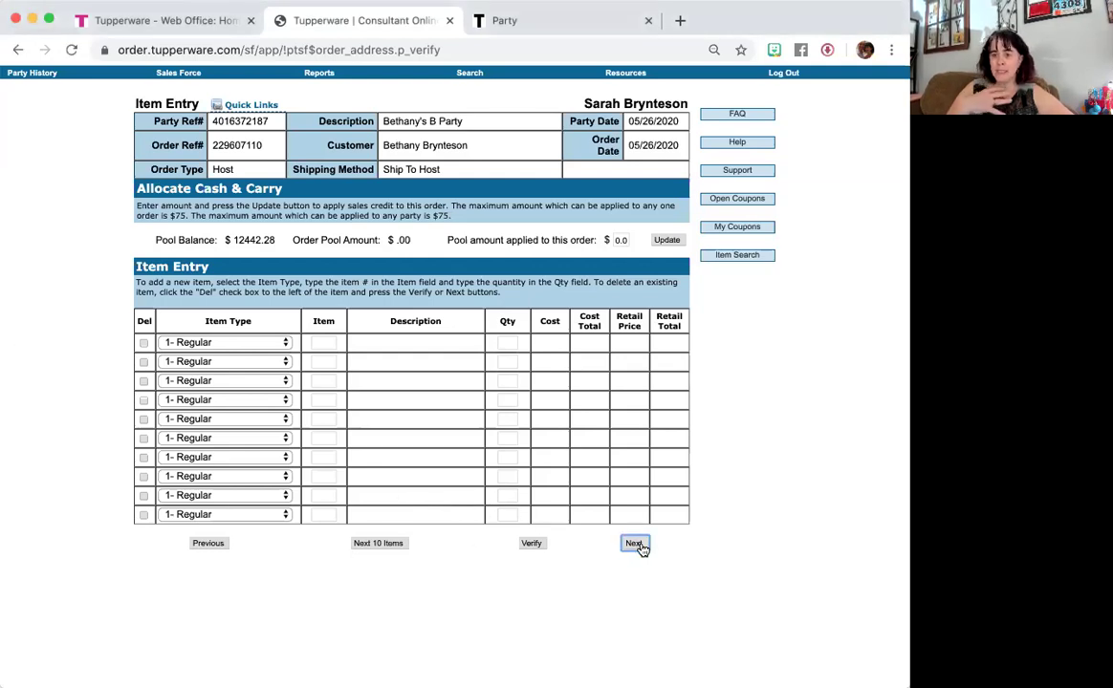
left_click(636, 544)
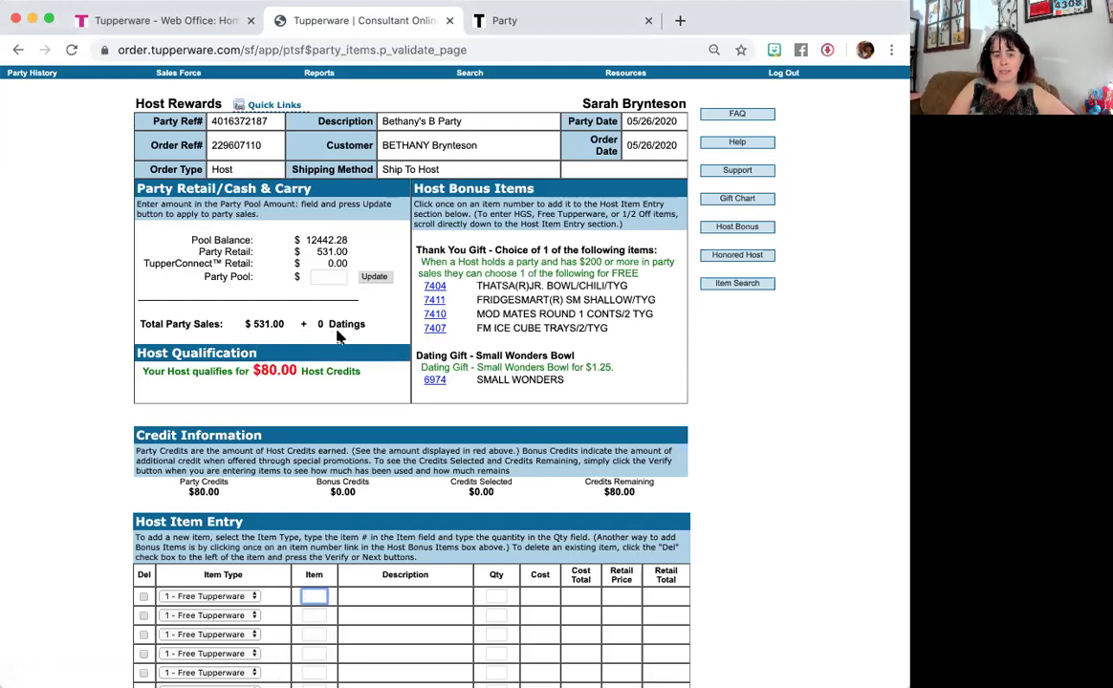
scroll(440, 344, "down", 5)
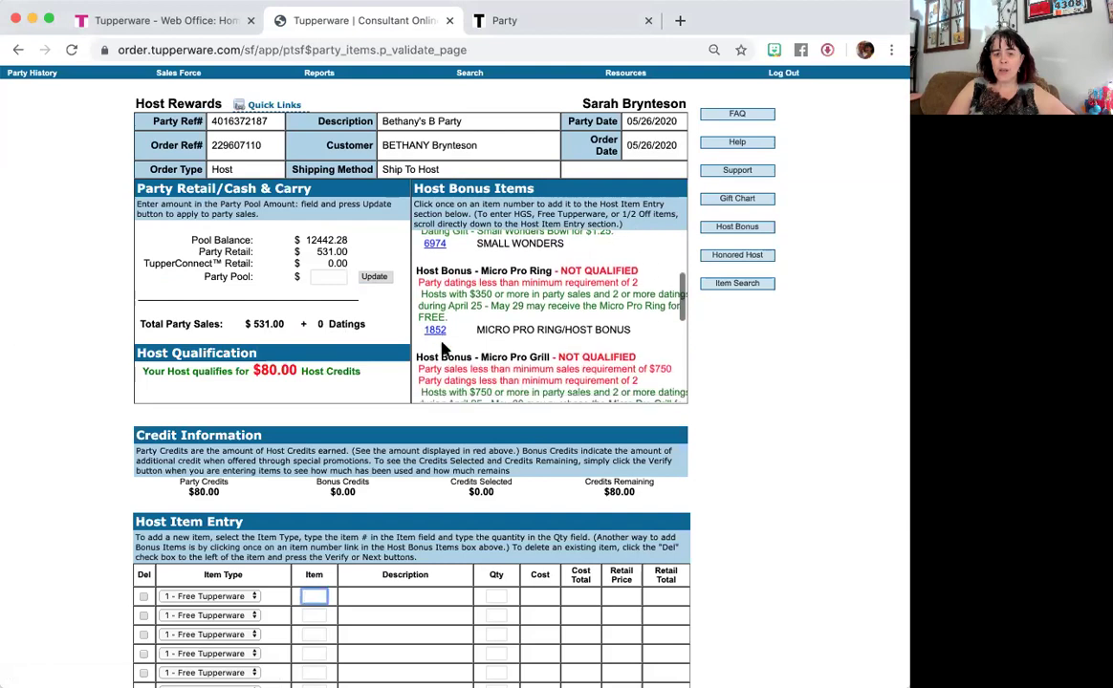
scroll(446, 346, "down", 5)
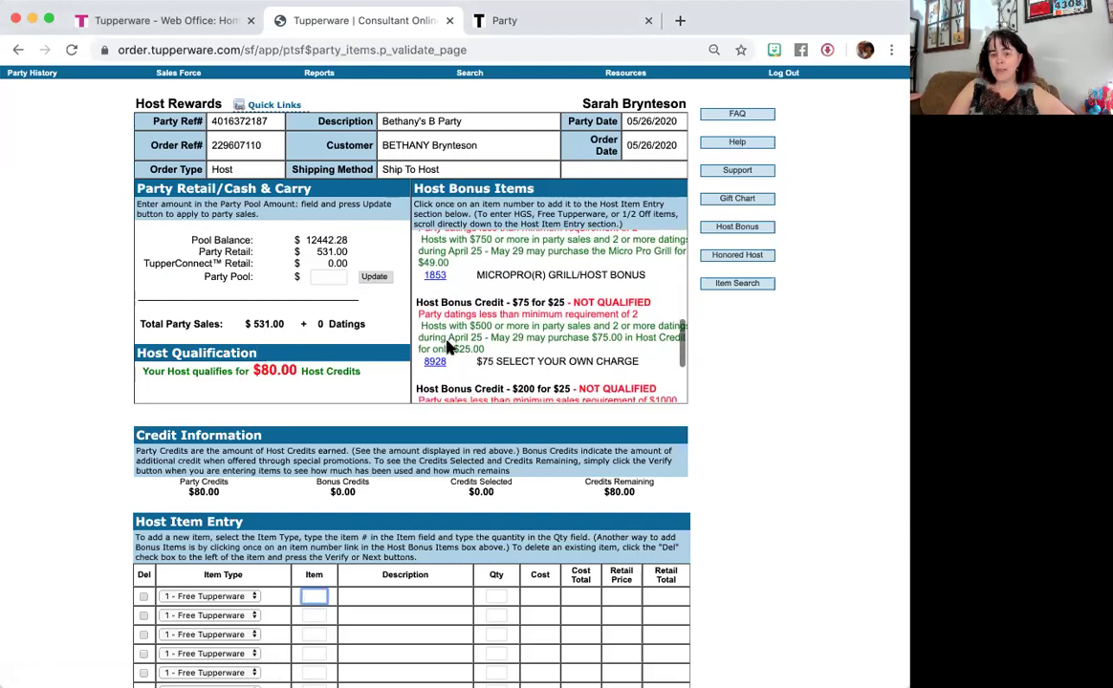
scroll(446, 342, "down", 2)
scroll(446, 343, "up", 10)
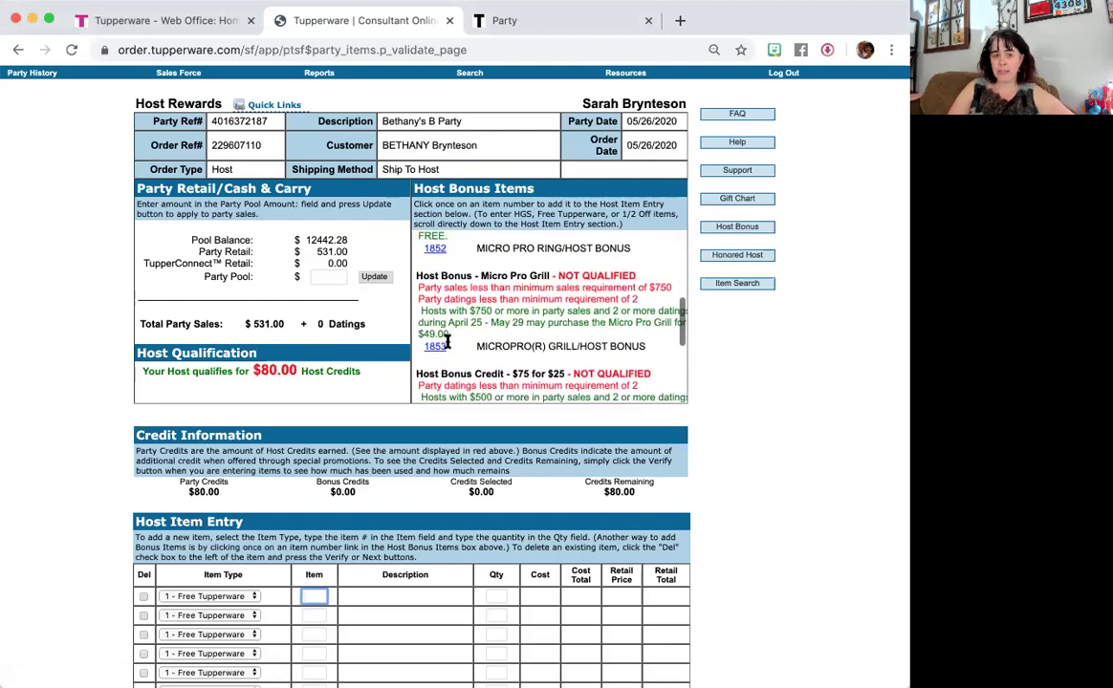
scroll(446, 342, "up", 1)
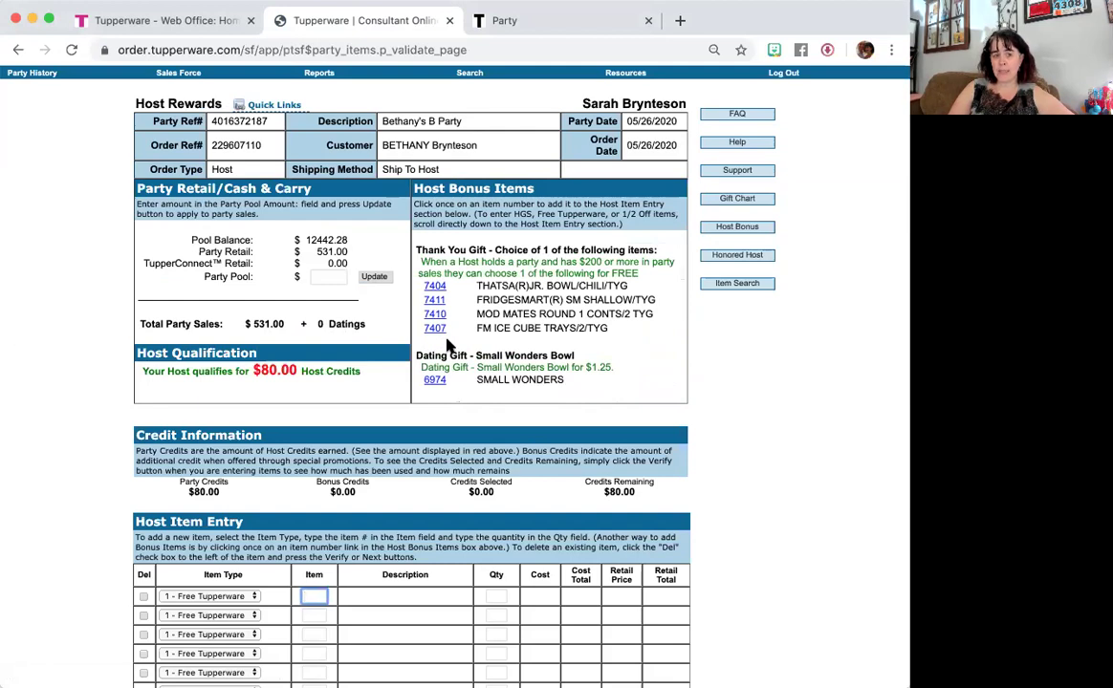
left_click(279, 106)
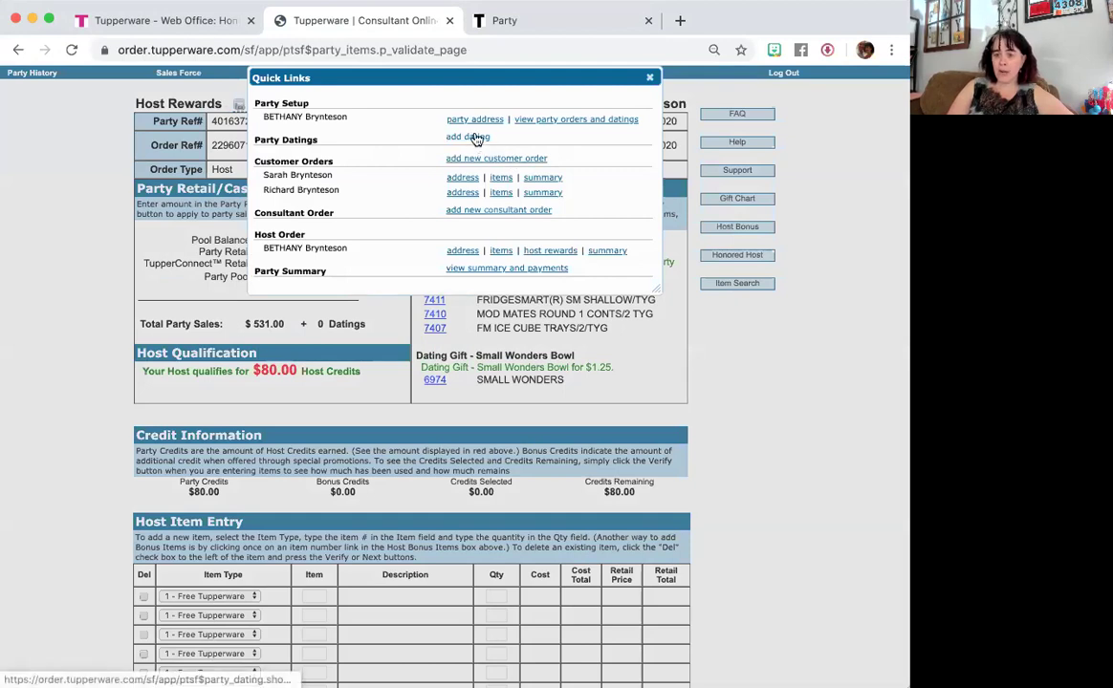
left_click(650, 78)
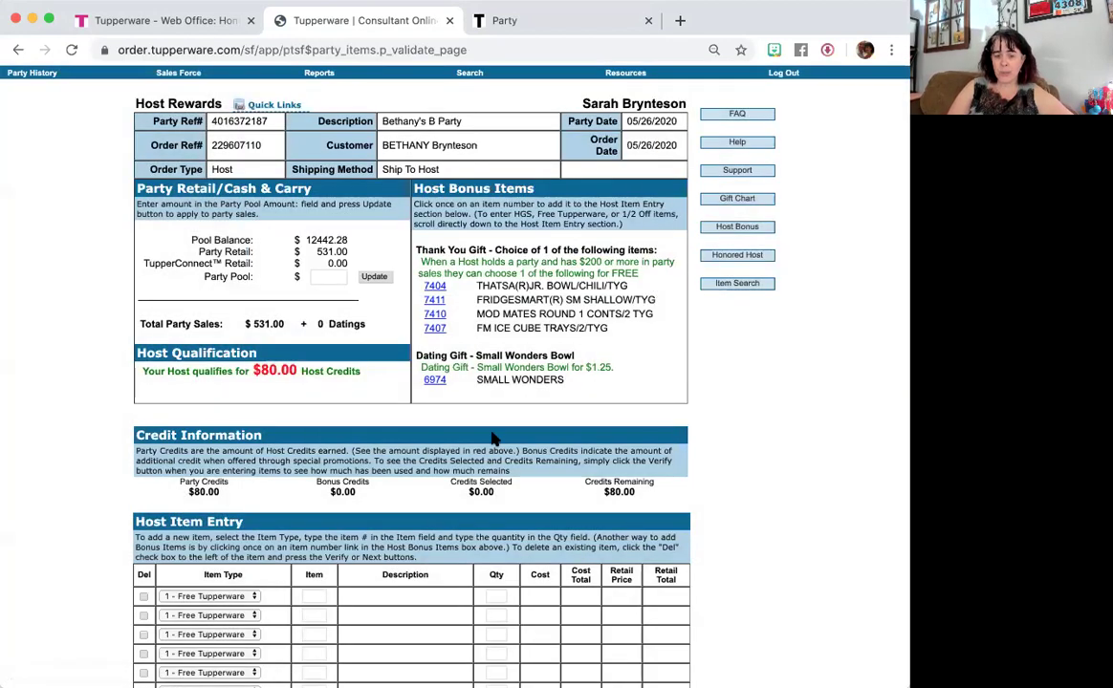
scroll(492, 439, "down", 1)
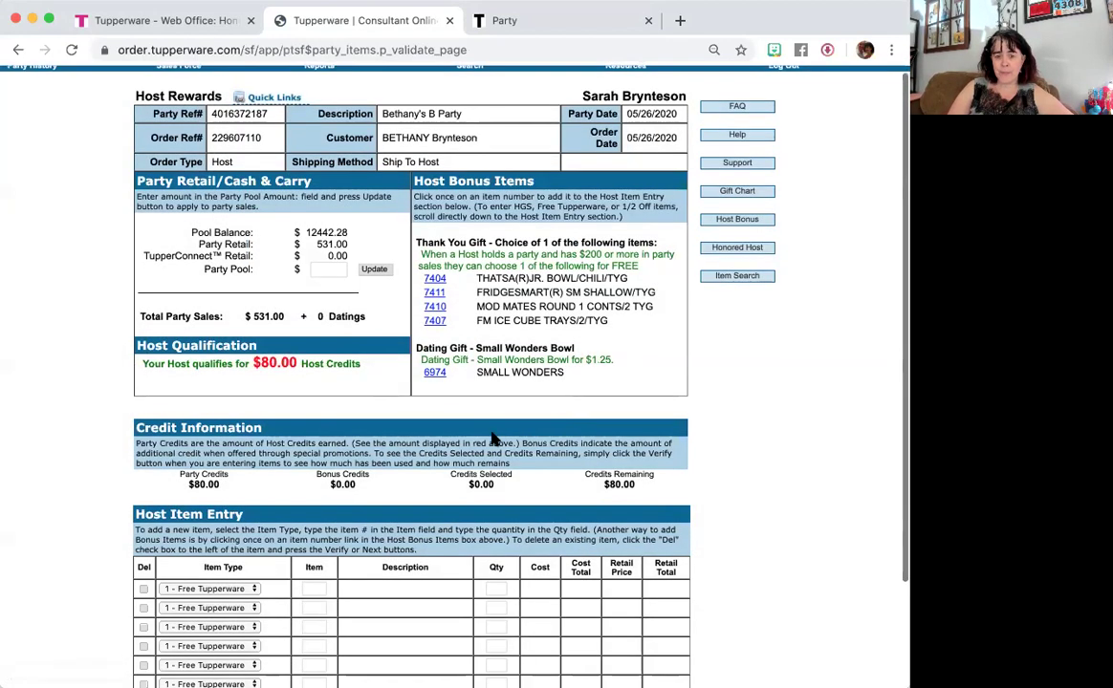
Add Thank You Gift item 7404 as a host bonus item, quantity 1, at $4.00
left_click(430, 279)
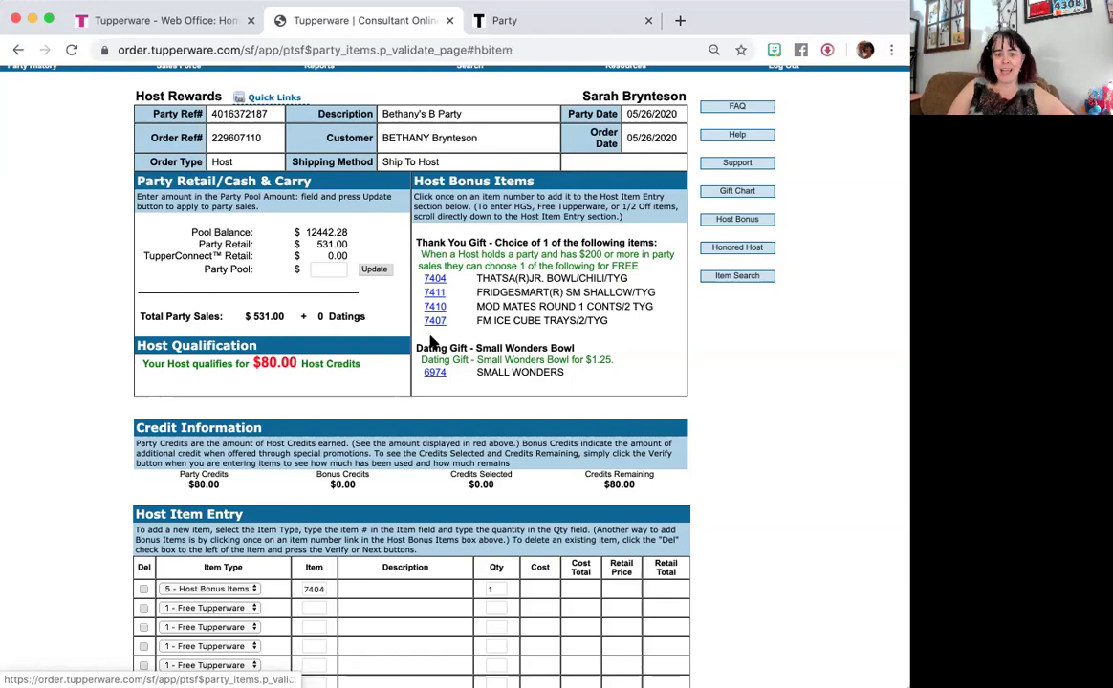
scroll(449, 316, "down", 2)
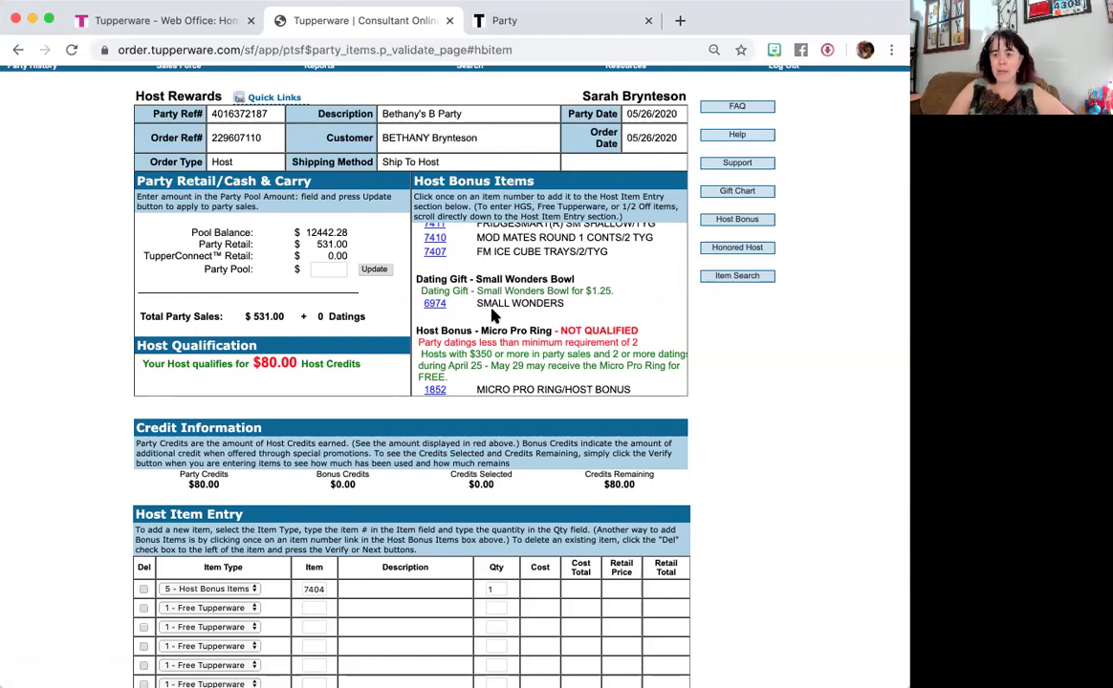
scroll(492, 316, "up", 3)
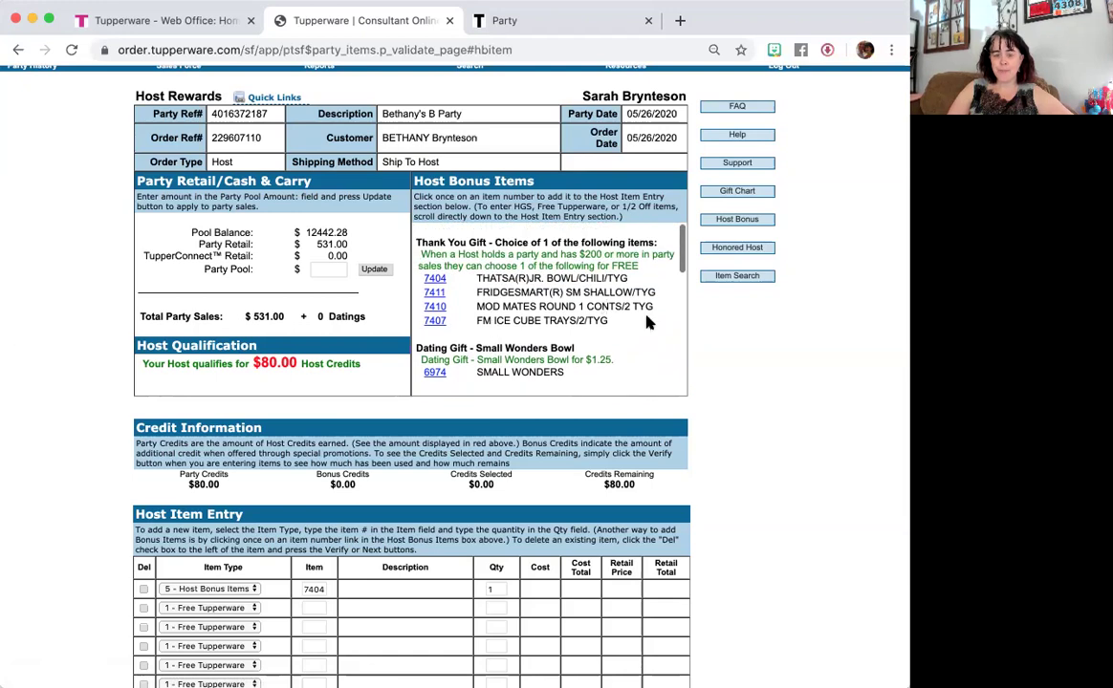
scroll(593, 413, "down", 3)
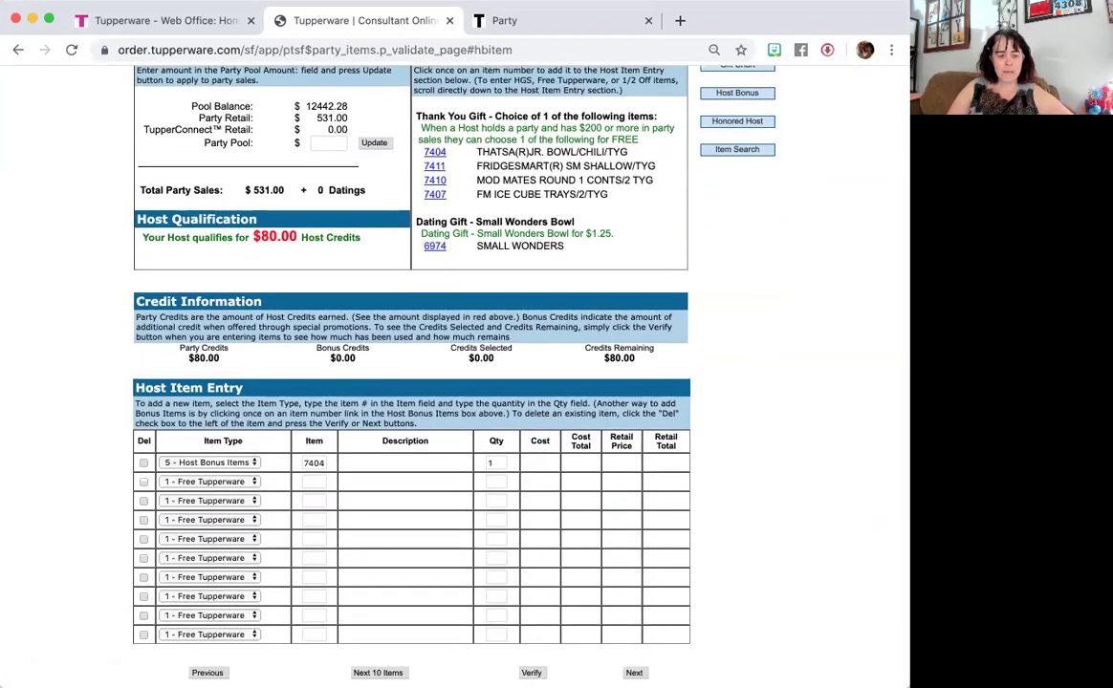
scroll(283, 380, "down", 1)
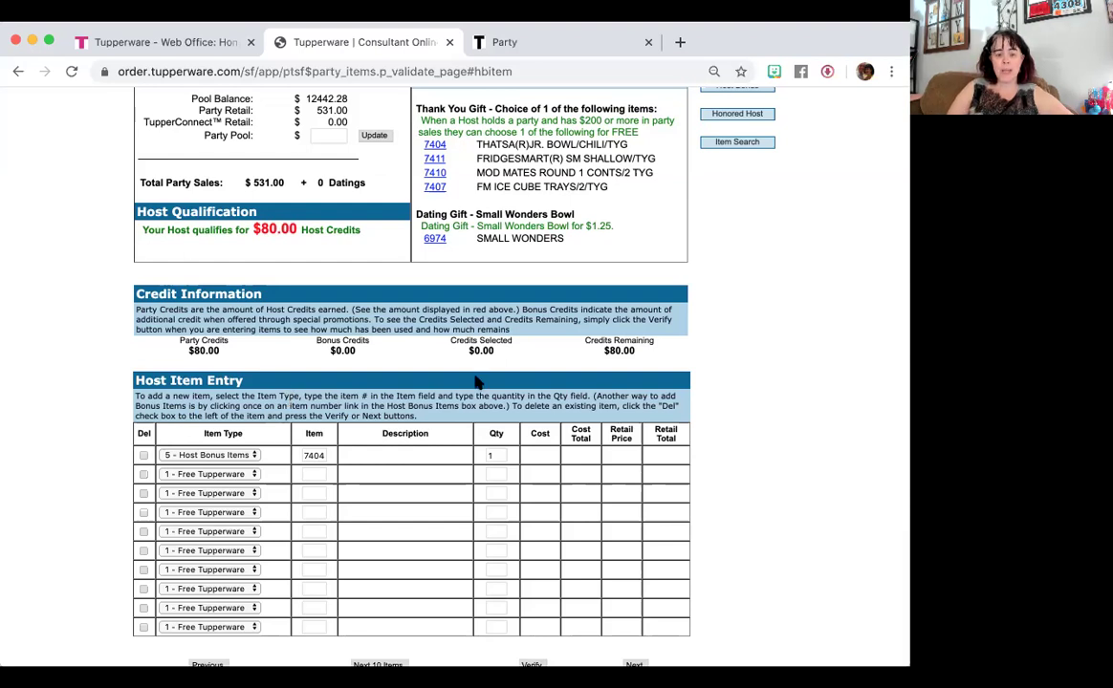
scroll(516, 612, "down", 1)
Verify the host items so $44.00 of credits apply to free items 0064 and 0063
left_click(533, 651)
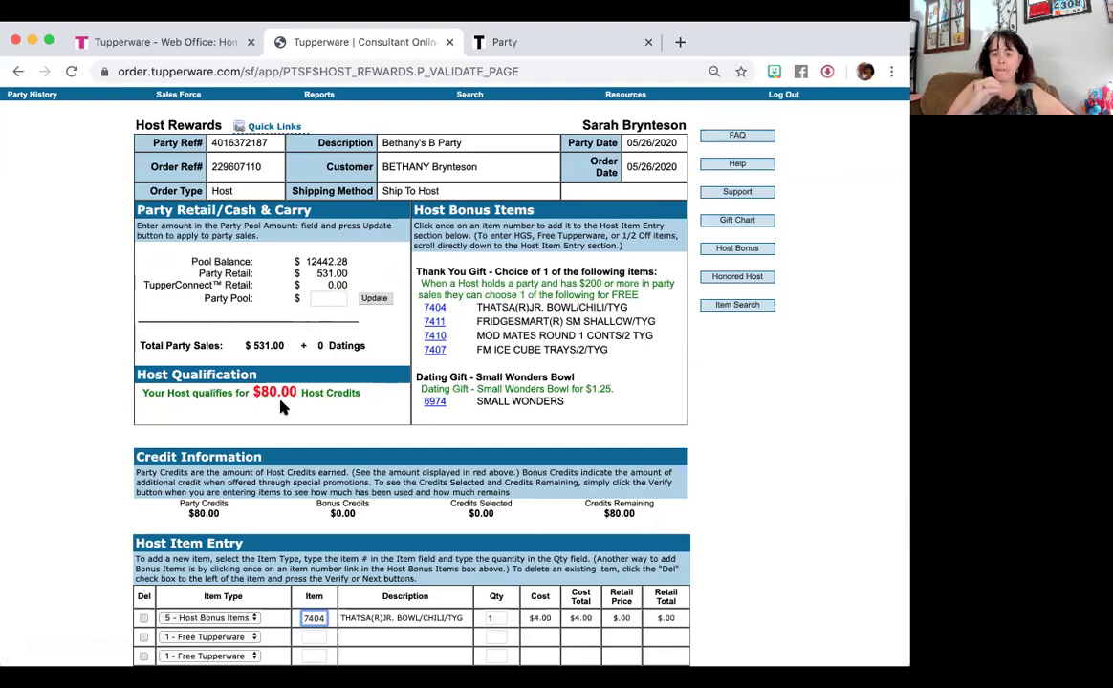
left_click(746, 303)
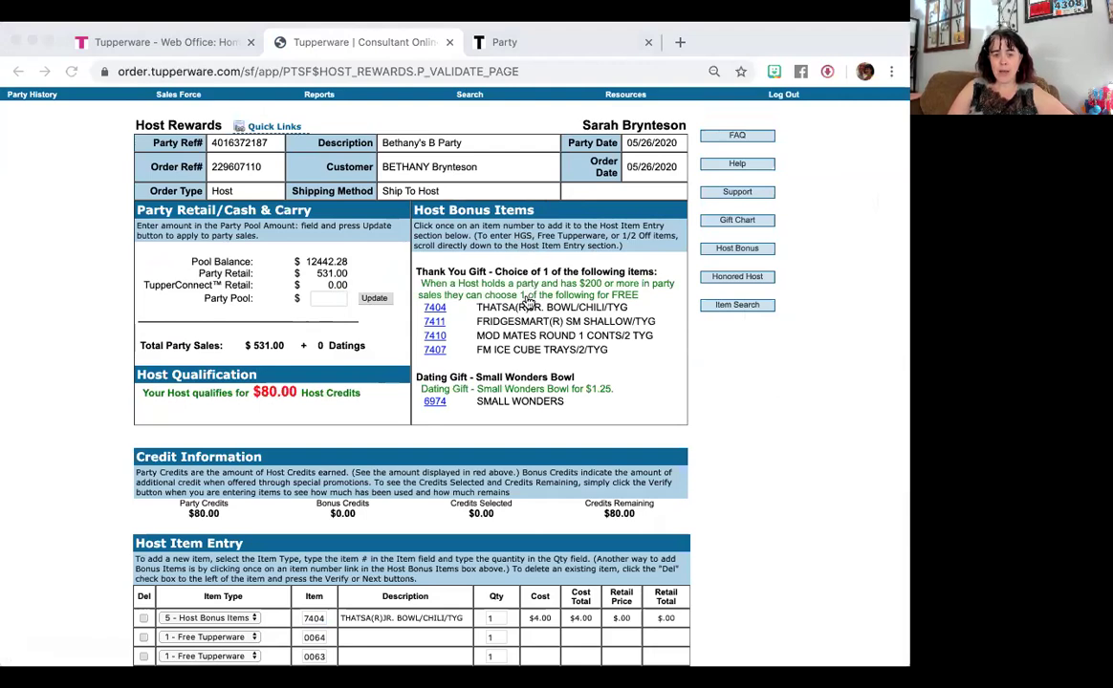
left_click(665, 450)
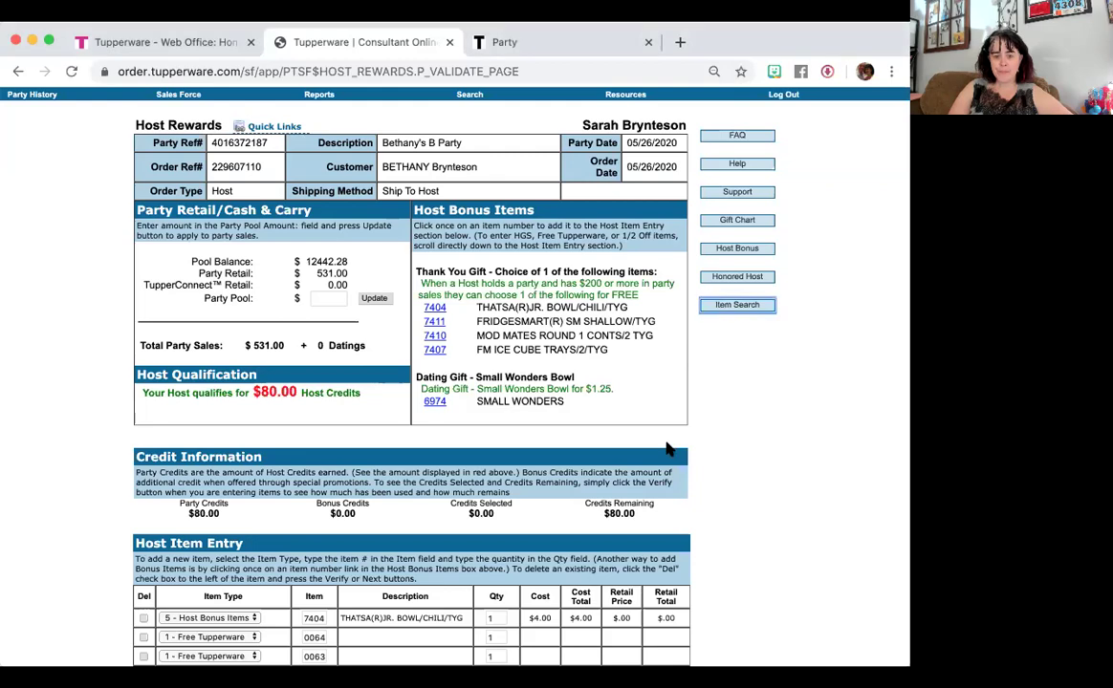
scroll(497, 506, "down", 4)
left_click(527, 651)
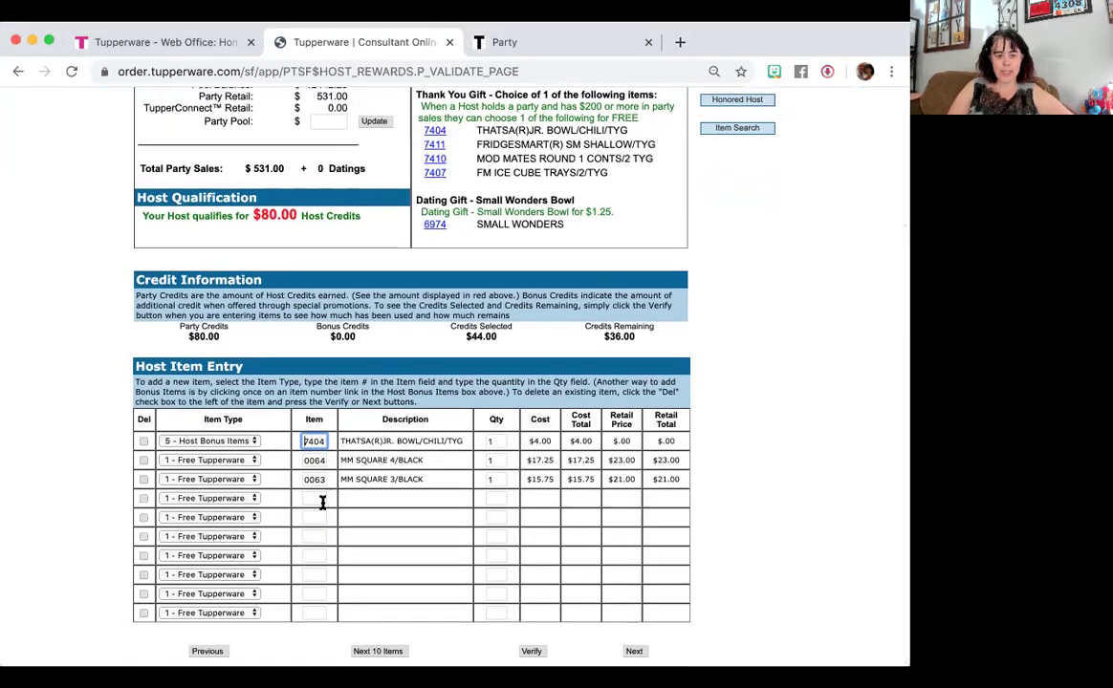
Enter item 665, quantity 1, as a 3 - Half-Off Items host item
left_click(322, 501)
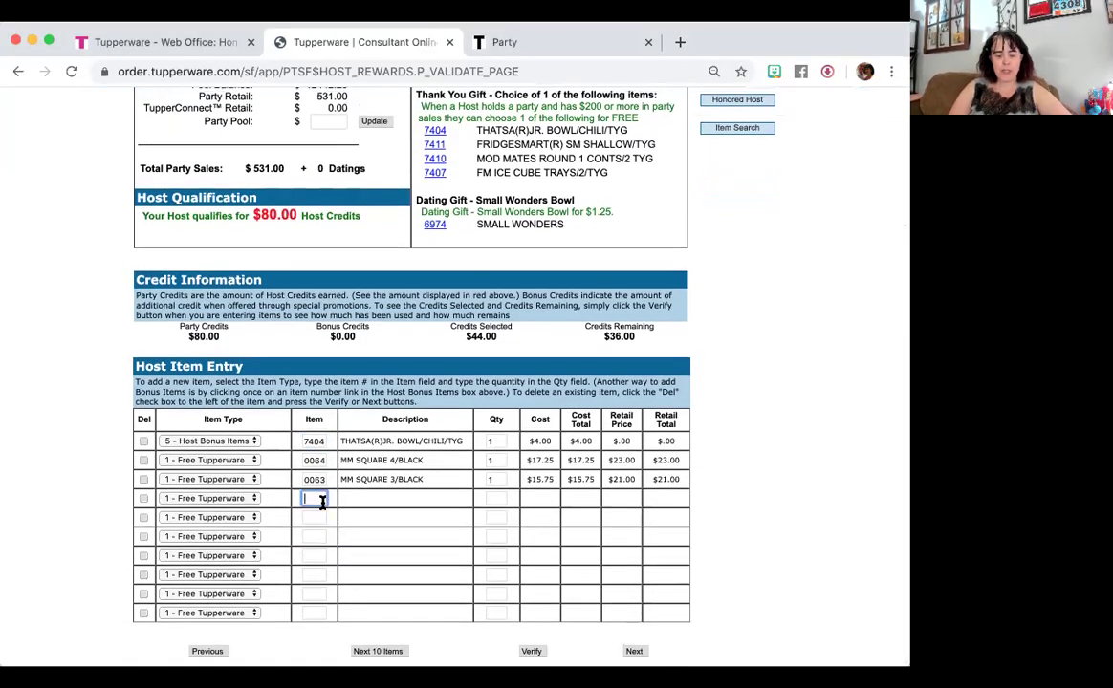
type("665")
key("Tab")
type("1")
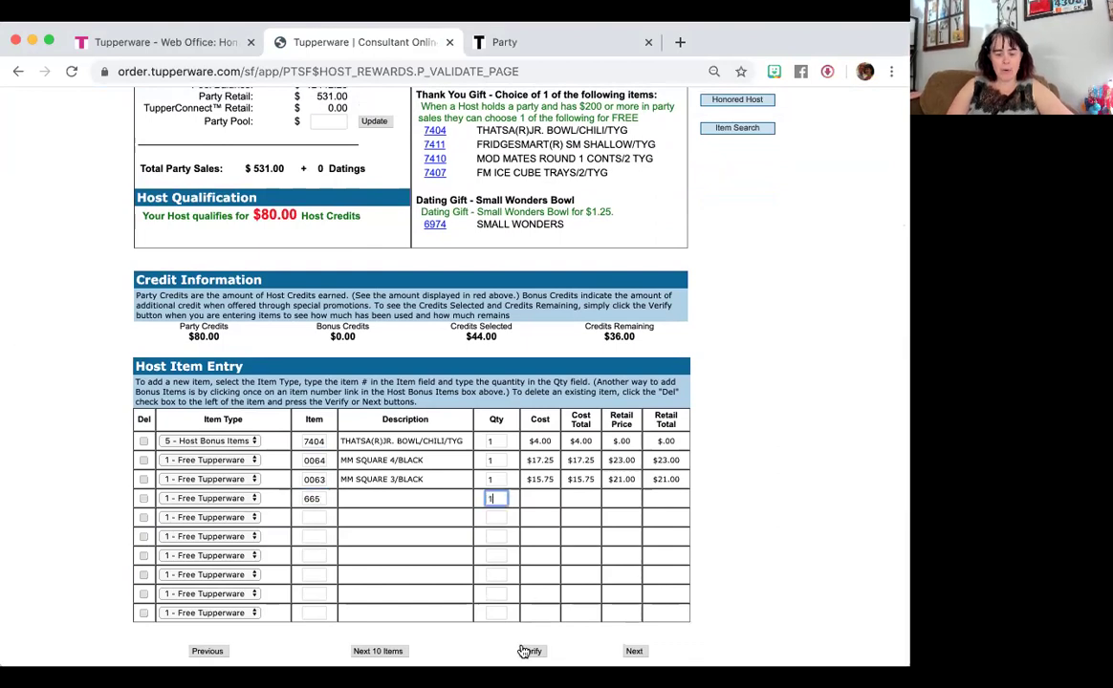
left_click(236, 498)
left_click(234, 517)
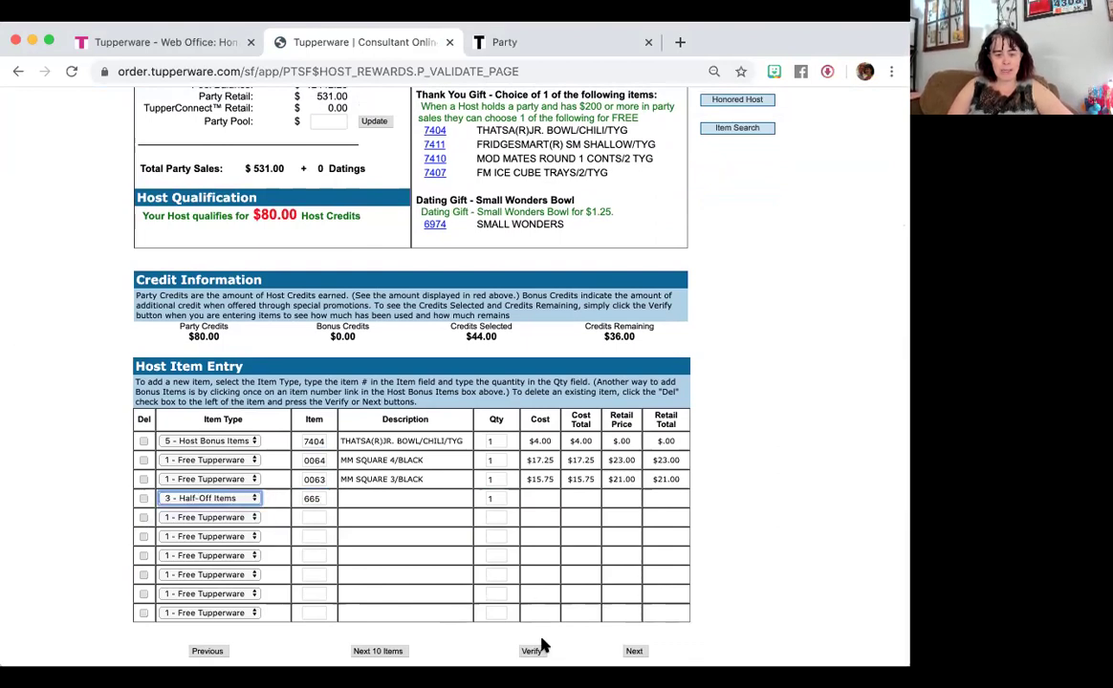
Verify item 665, then enter items 1853 and 0910 and verify them
left_click(534, 652)
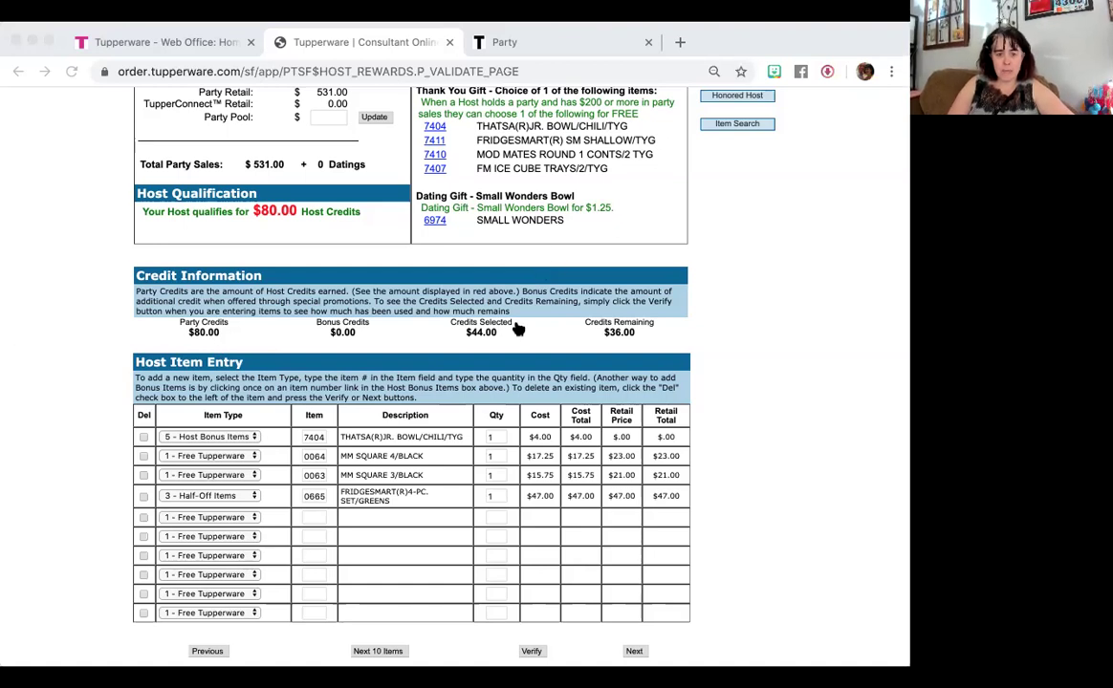
type("1853")
type("0910")
left_click(304, 473)
left_click(531, 651)
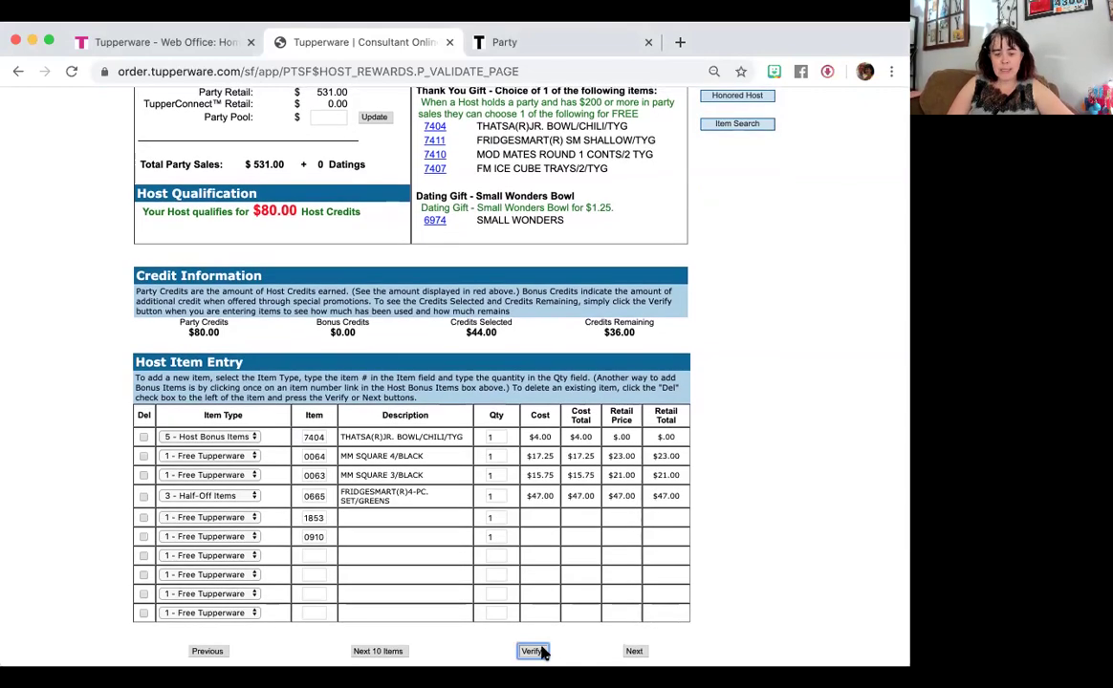
Delete invalid item 1853 and make MicroPro Grill 0910 half-off, restoring $36.00 credits
scroll(380, 361, "up", 3)
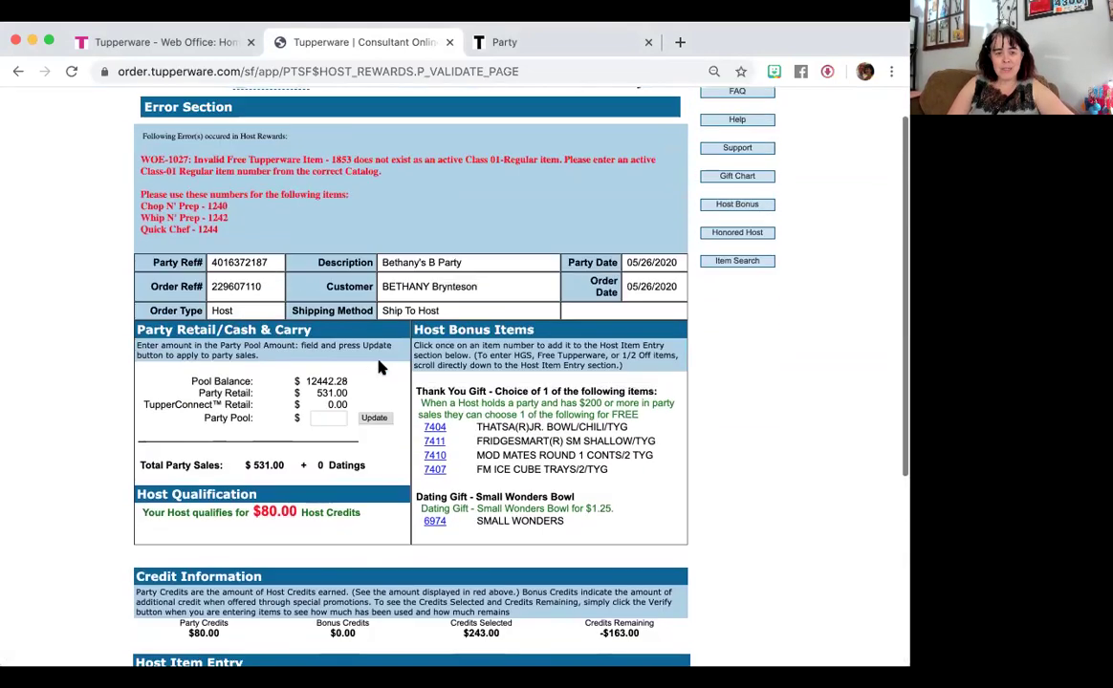
scroll(379, 366, "down", 1)
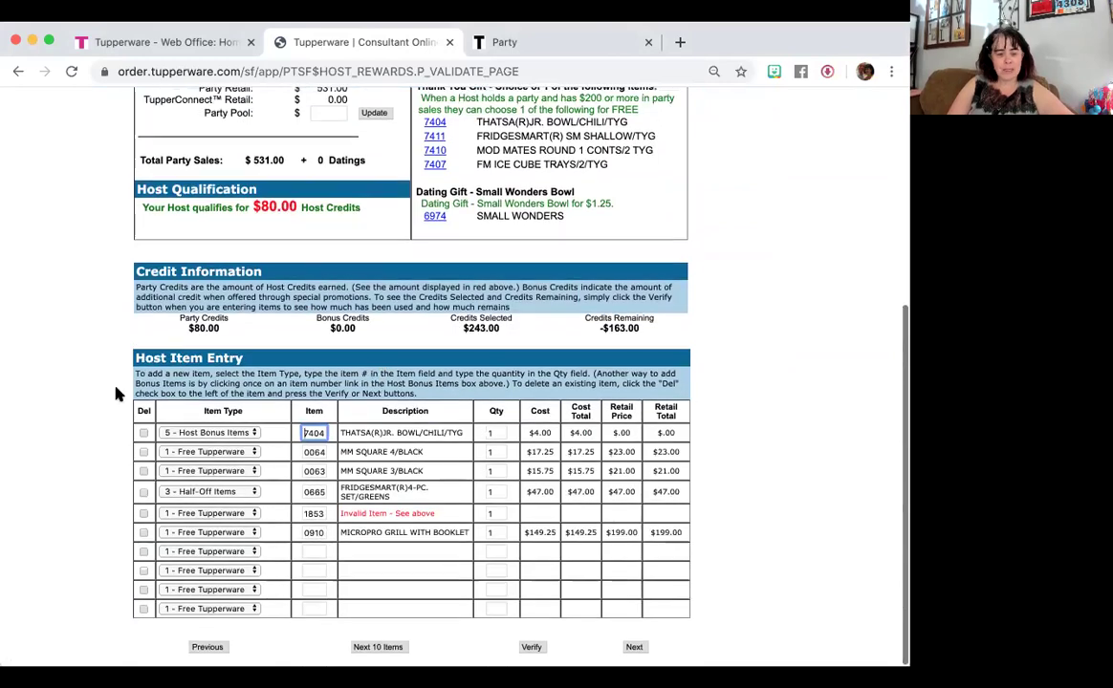
scroll(115, 394, "up", 1)
left_click(143, 513)
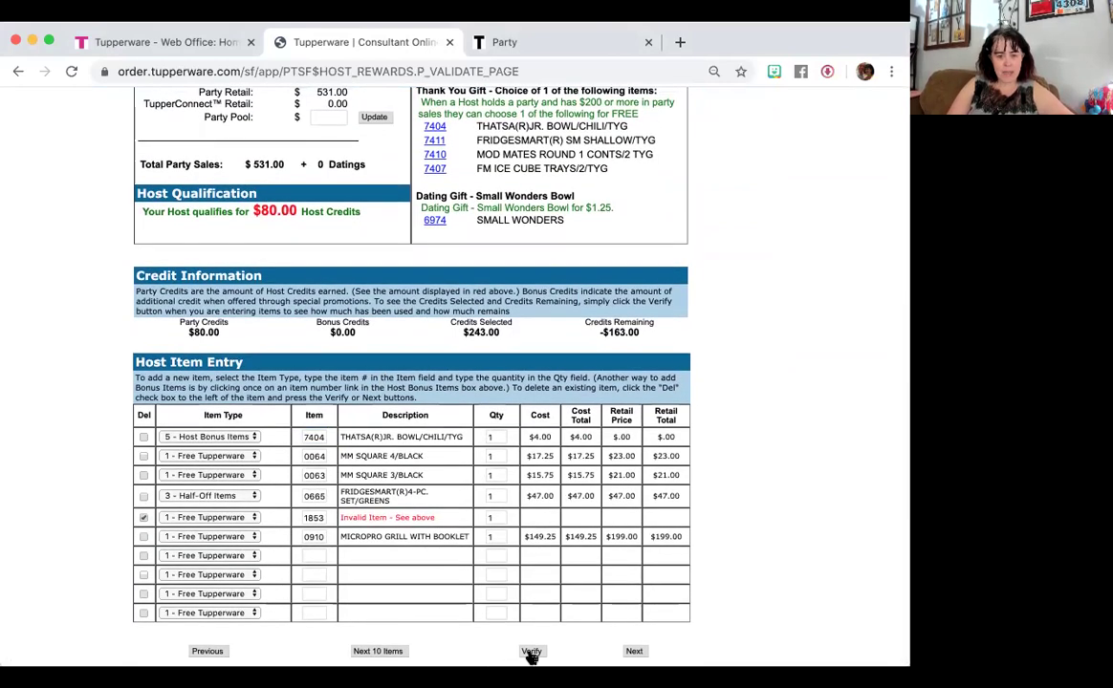
left_click(531, 653)
scroll(218, 564, "down", 5)
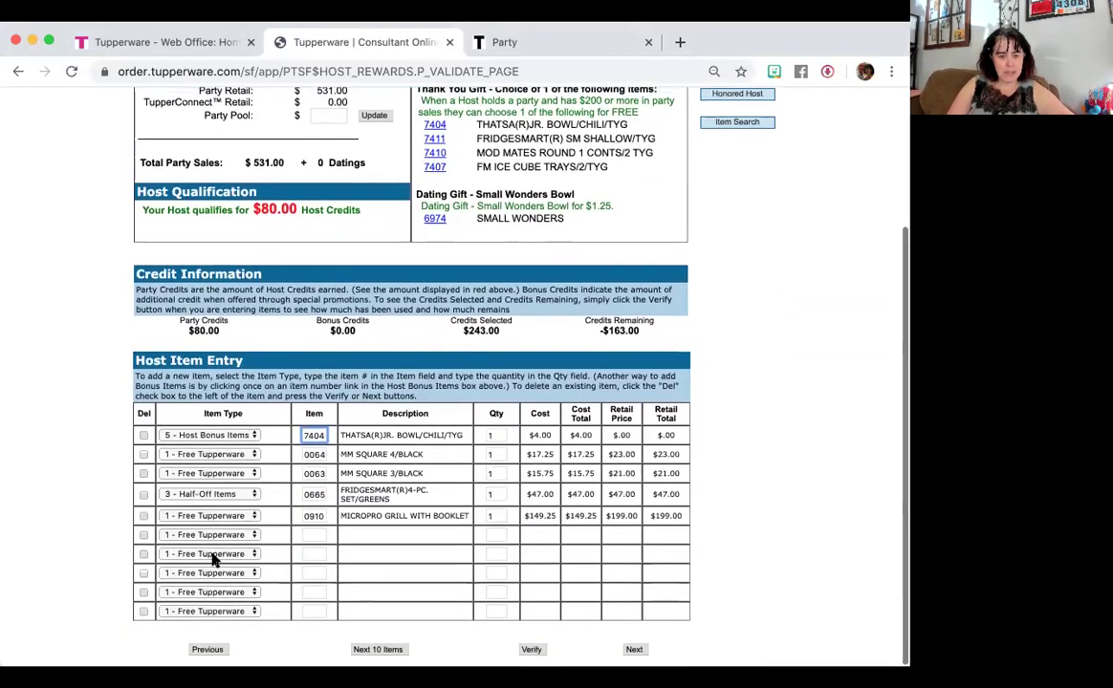
left_click(206, 515)
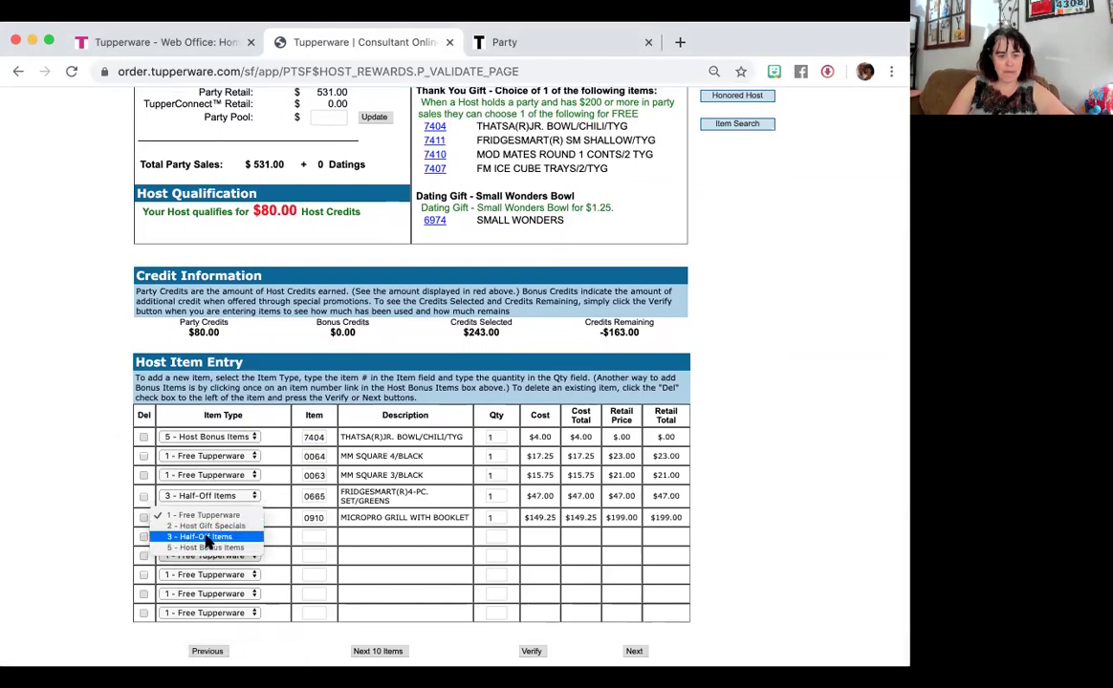
left_click(204, 538)
left_click(532, 653)
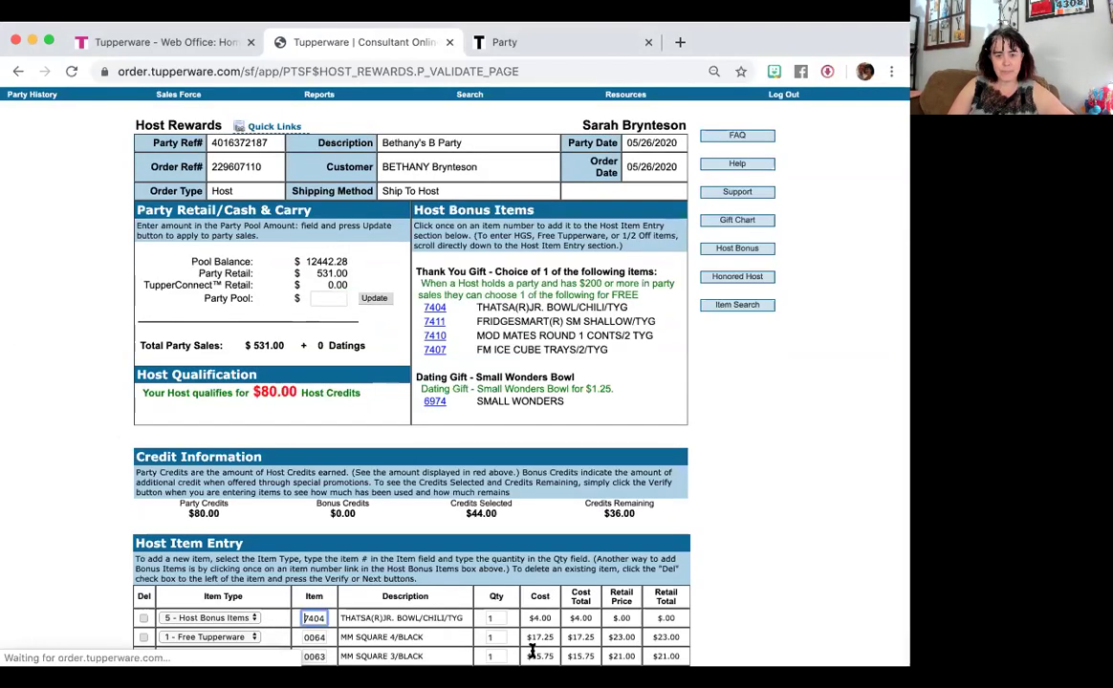
Add items 1041 and 0474 as Free Tupperware, leaving credits at -$14.00, and continue
scroll(486, 564, "down", 5)
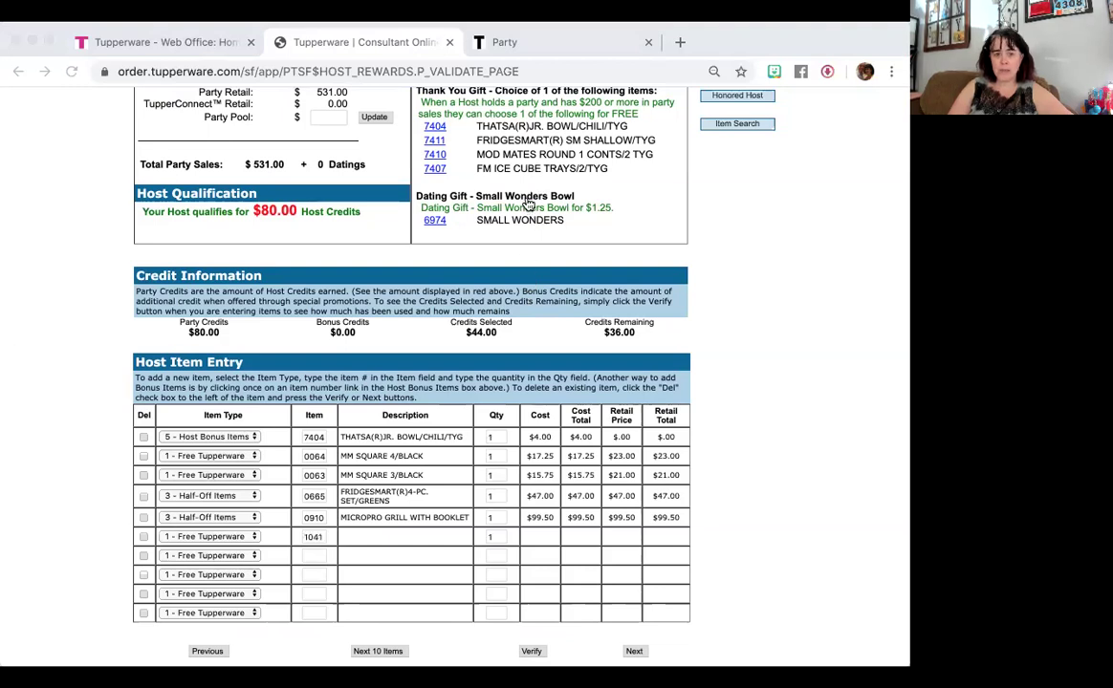
left_click(528, 652)
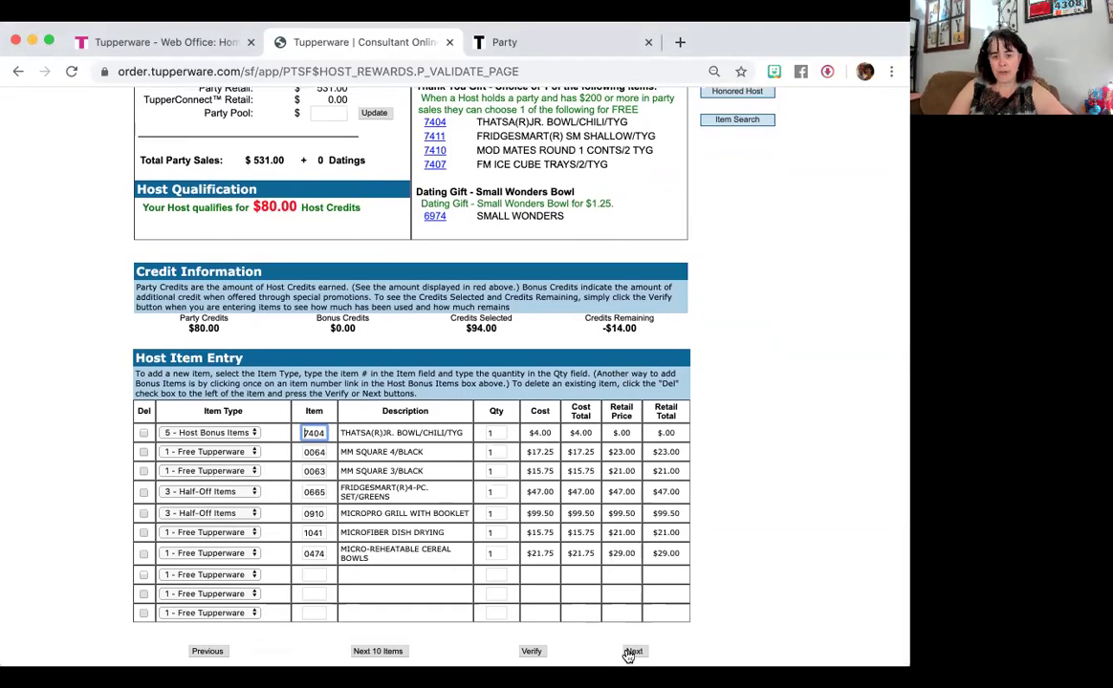
left_click(631, 651)
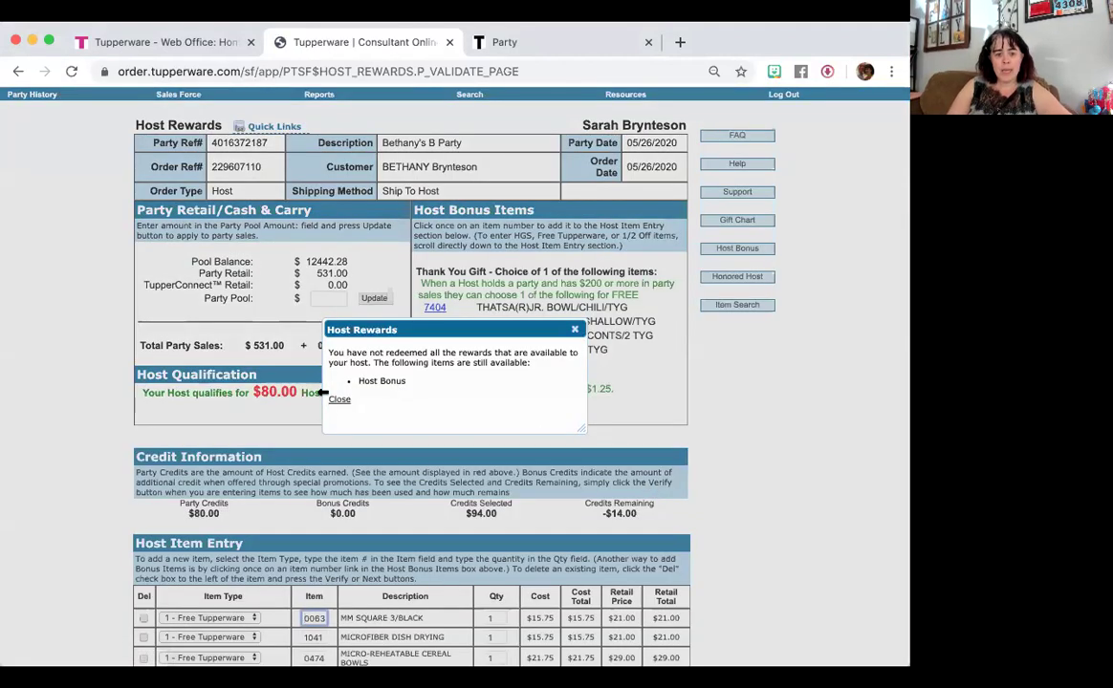
Close the Host Bonus notice and continue to the $189.84 host order summary
left_click(339, 400)
scroll(693, 588, "down", 2)
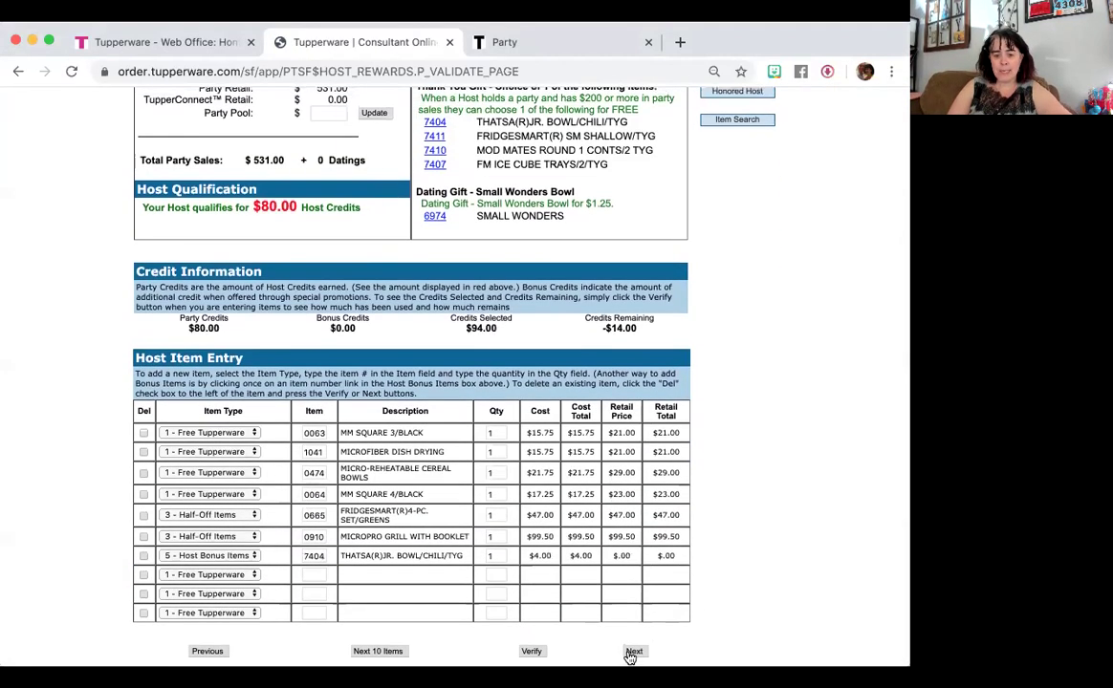
left_click(634, 644)
scroll(648, 545, "down", 1)
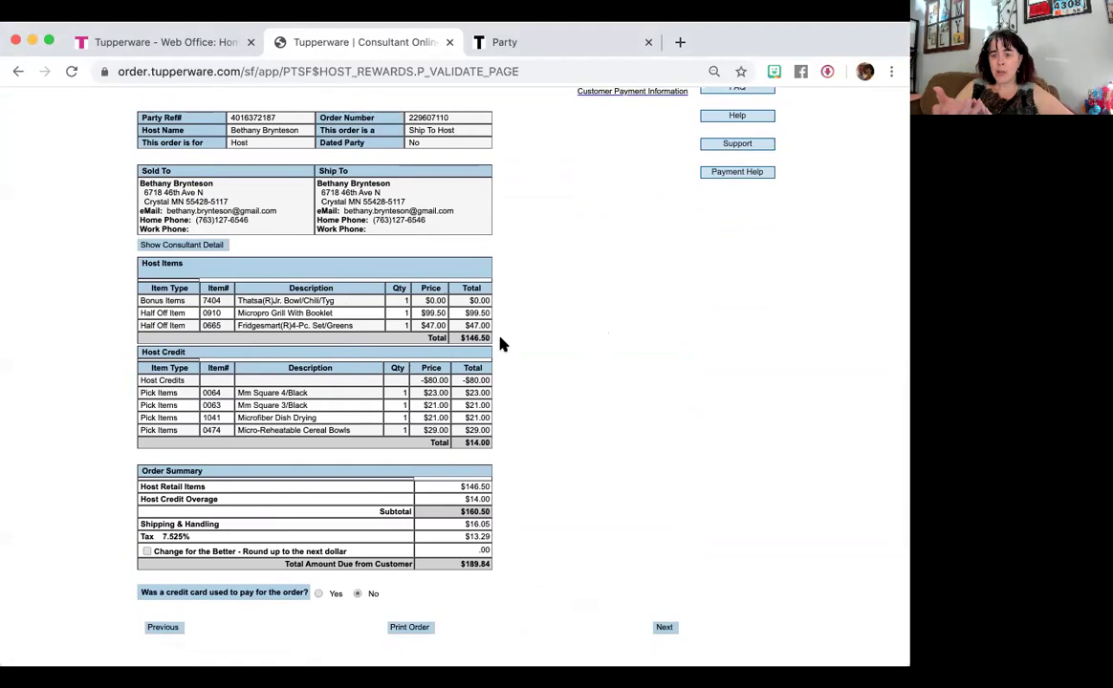
Continue to the Party Summary showing three orders and a $689.50 balance due
left_click(663, 627)
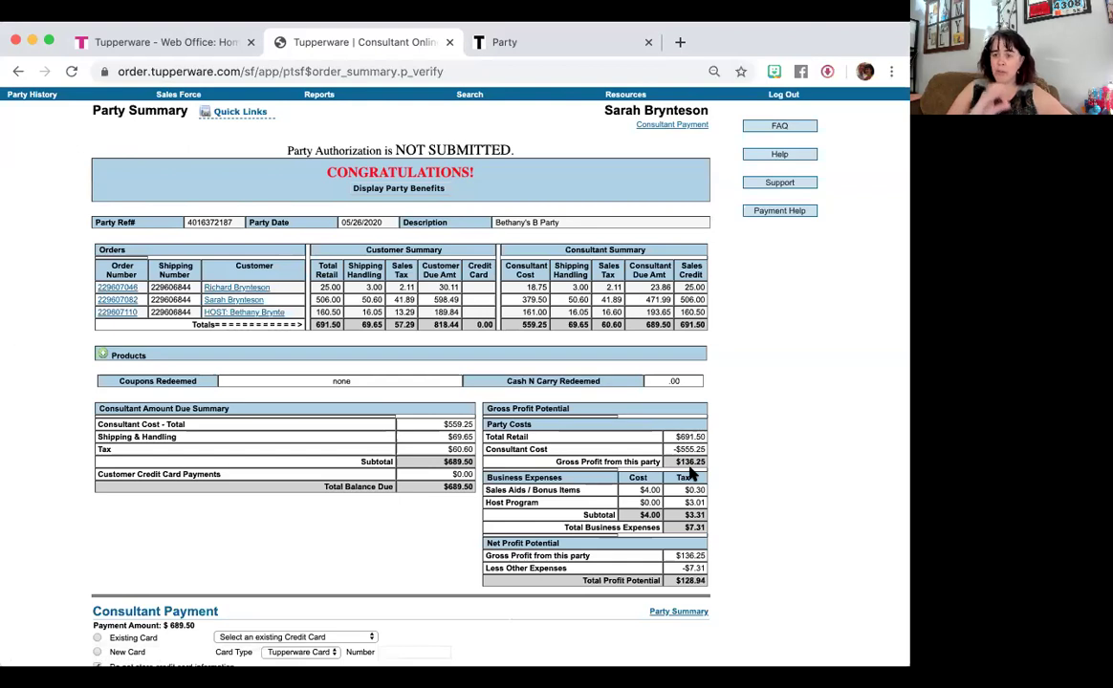
scroll(692, 472, "down", 3)
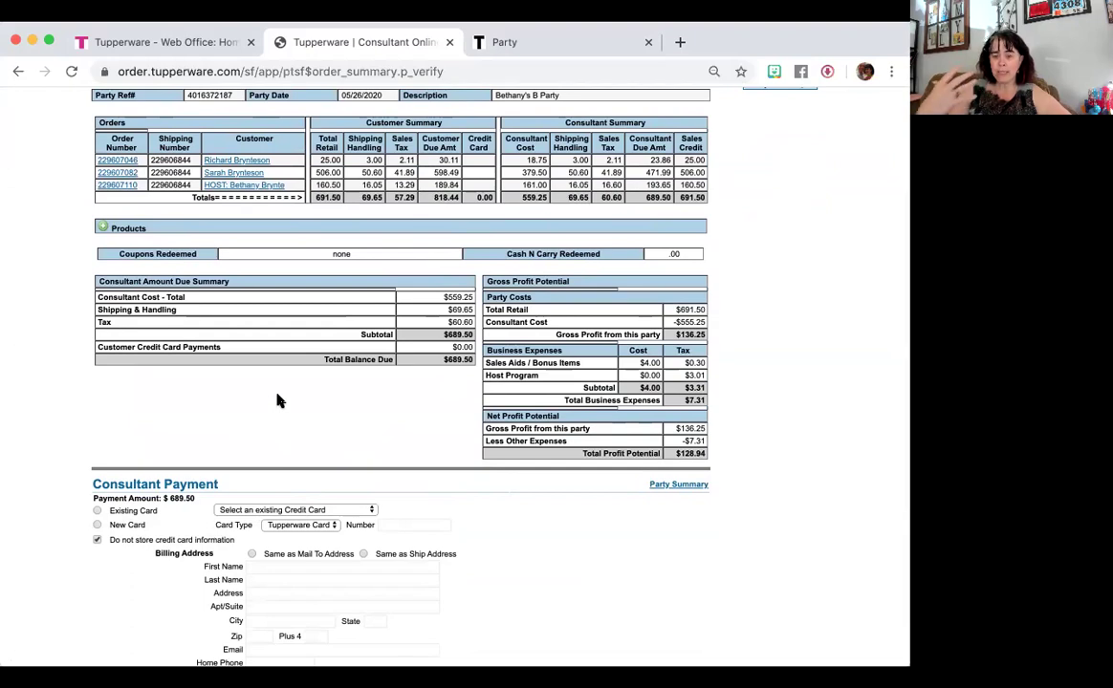
scroll(278, 401, "up", 3)
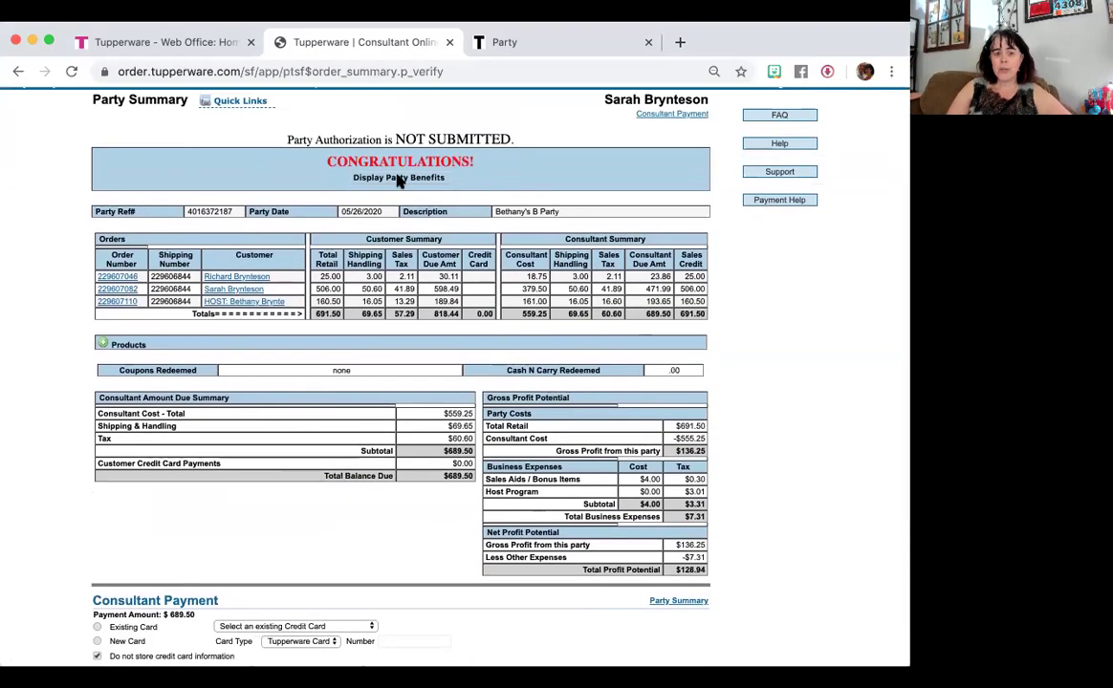
Display the party benefits, showing the $3.46 bonus for parties over $250
left_click(397, 179)
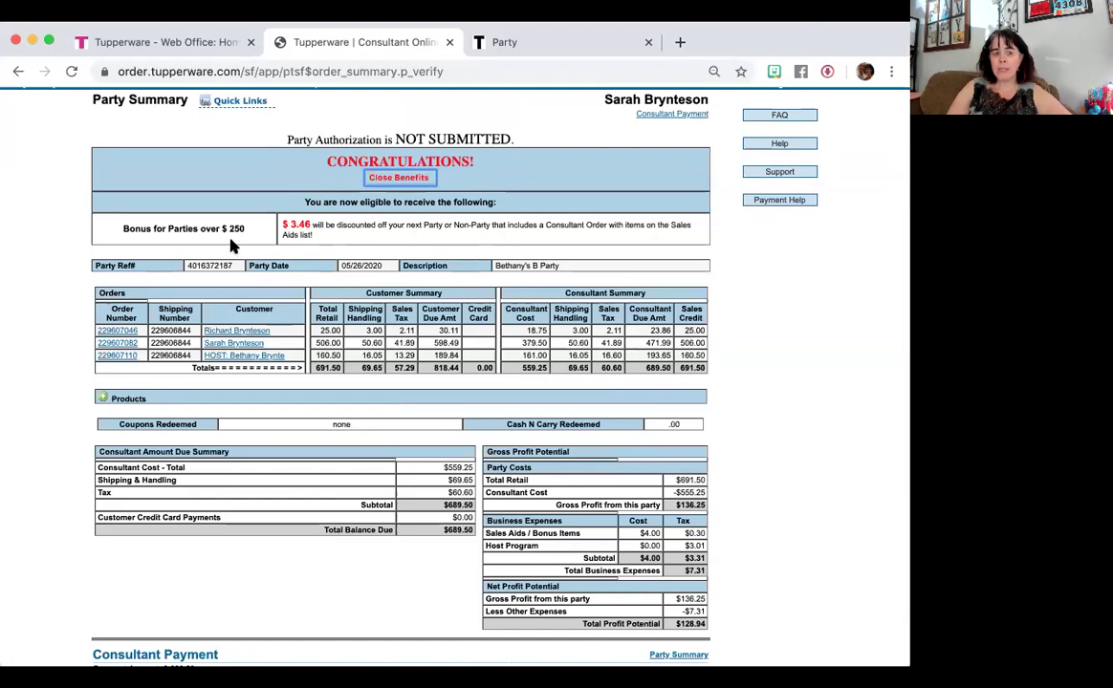